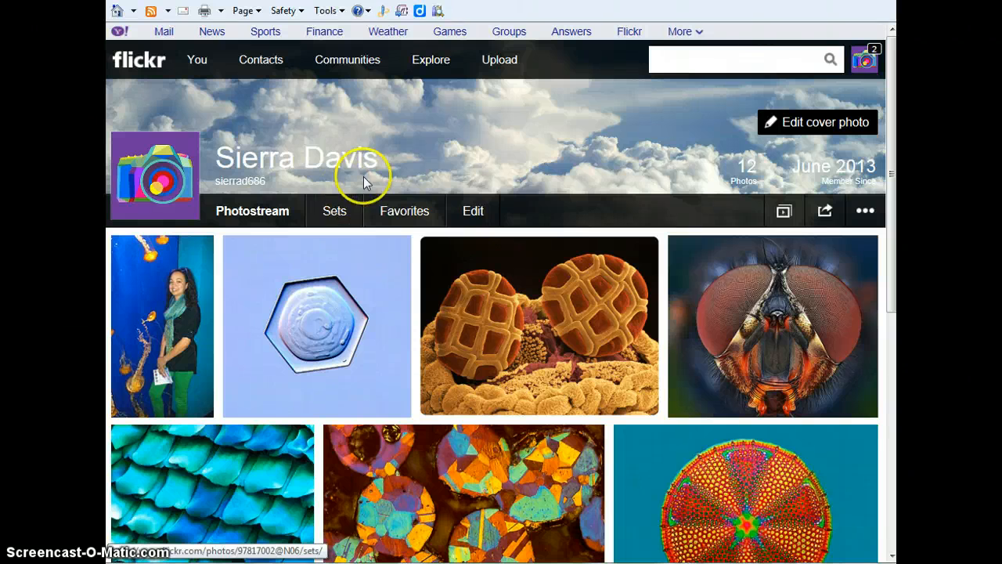
Start a photo upload and add the Sea anemone image from the Desktop.
click(496, 69)
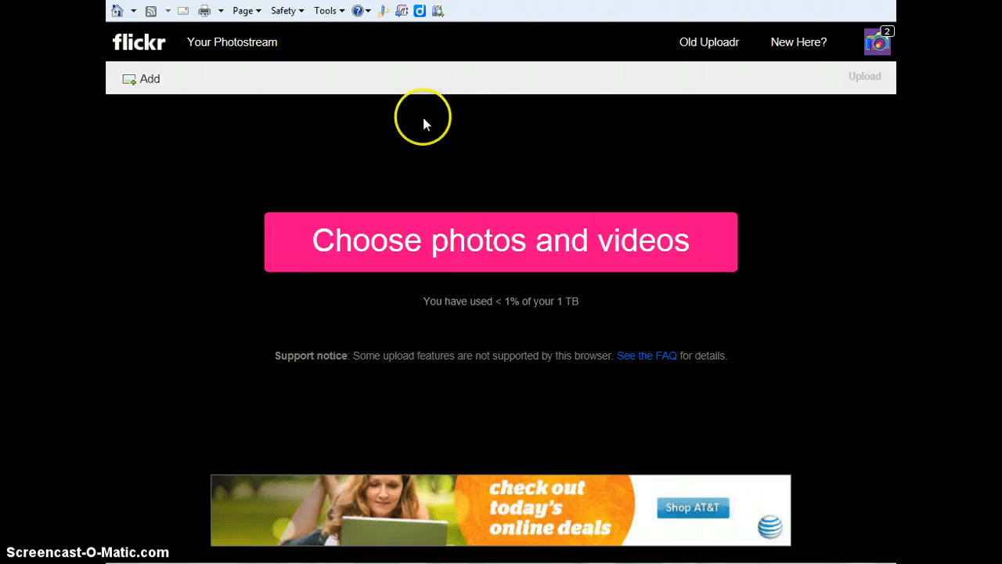
click(440, 241)
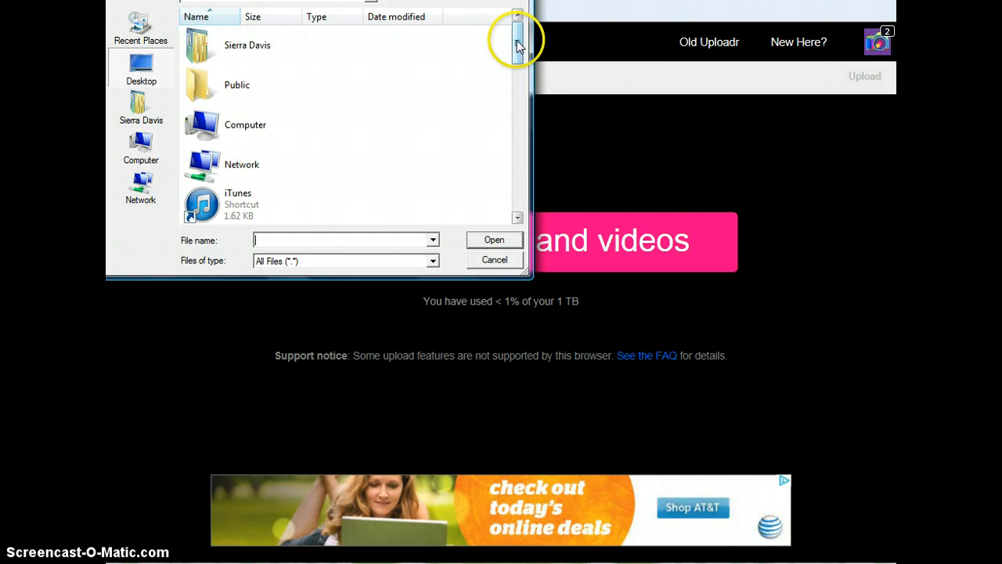
drag(516, 45, 540, 177)
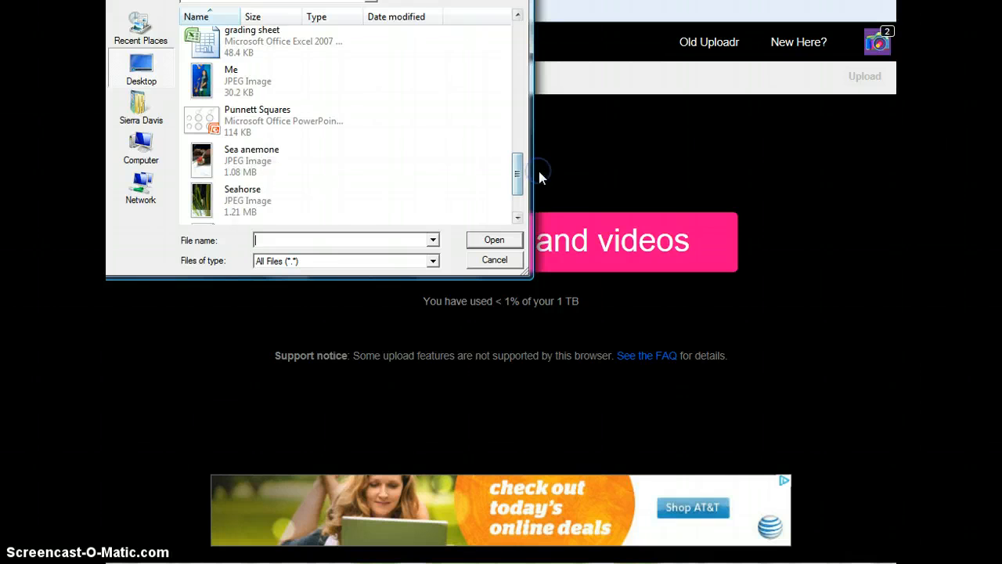
click(264, 160)
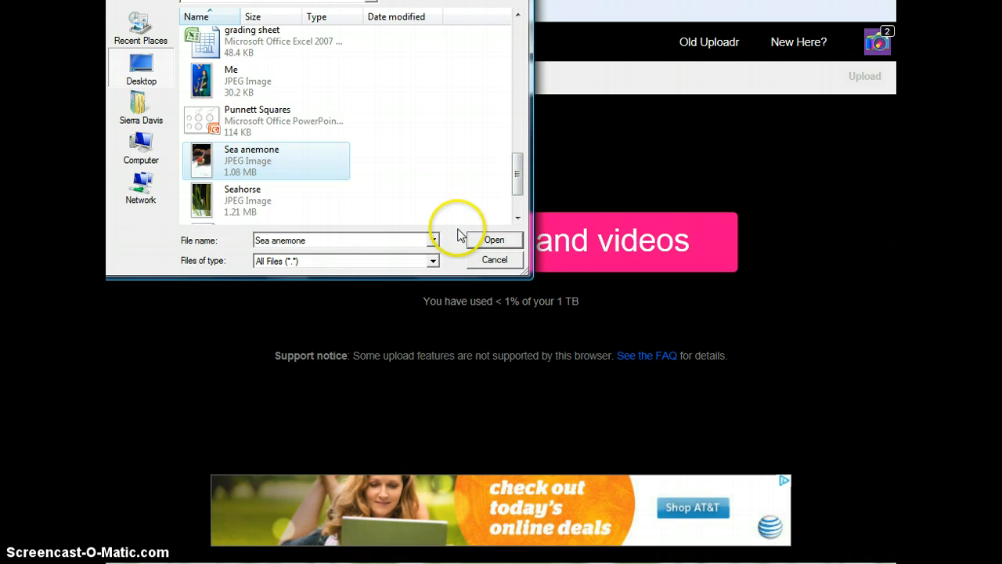
click(492, 241)
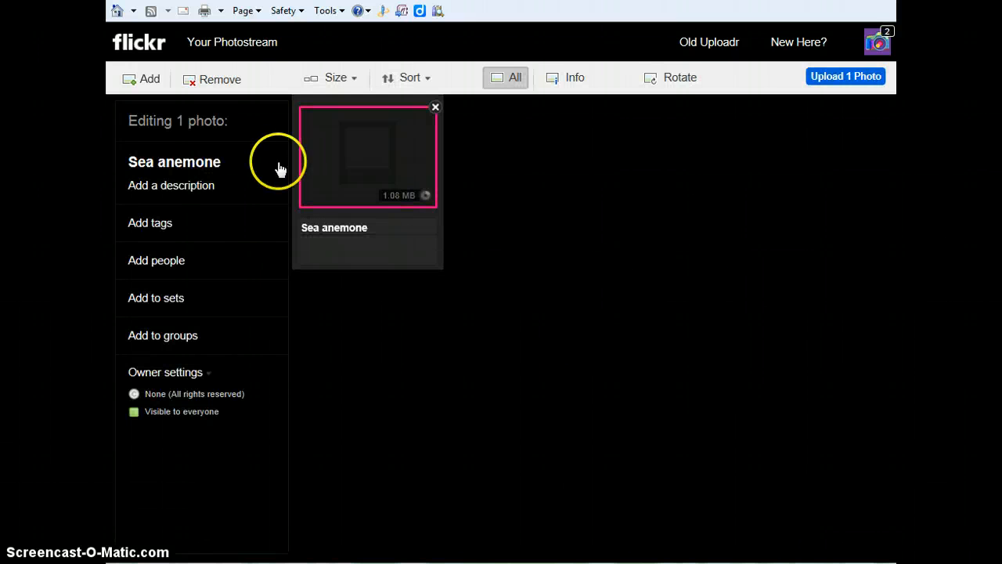
Add the Seahorse image from the Desktop to the same upload batch.
click(145, 81)
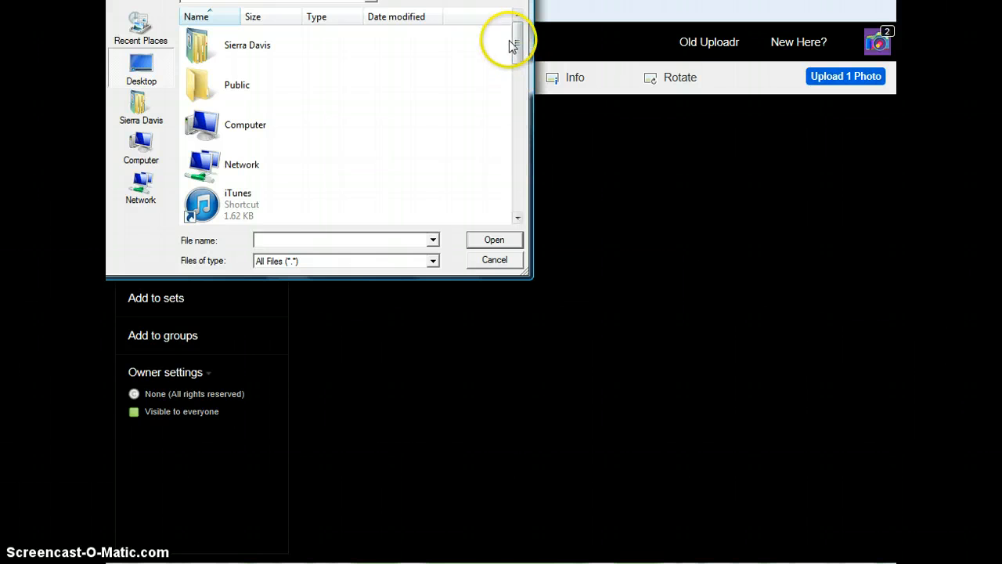
drag(519, 48, 525, 191)
click(241, 148)
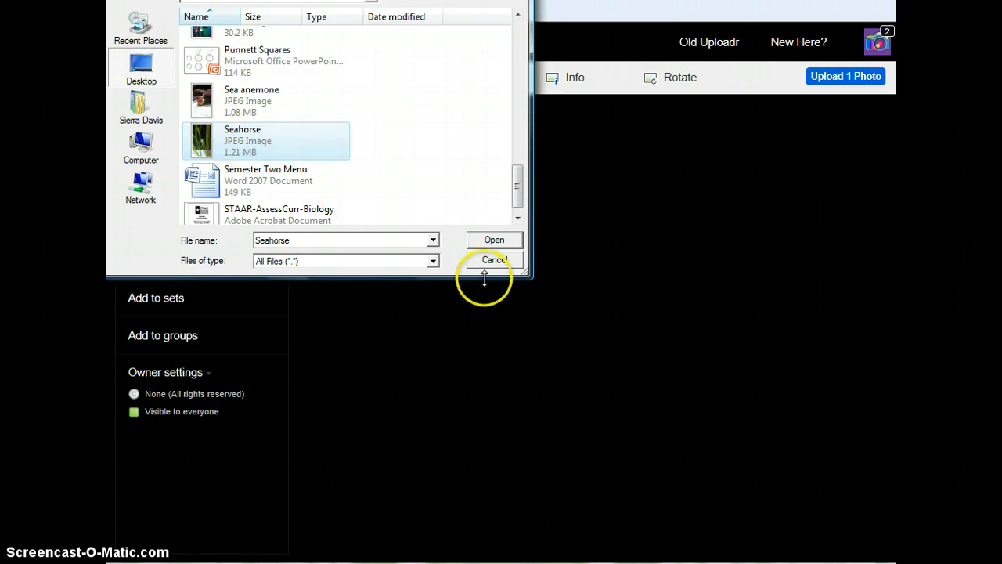
click(489, 242)
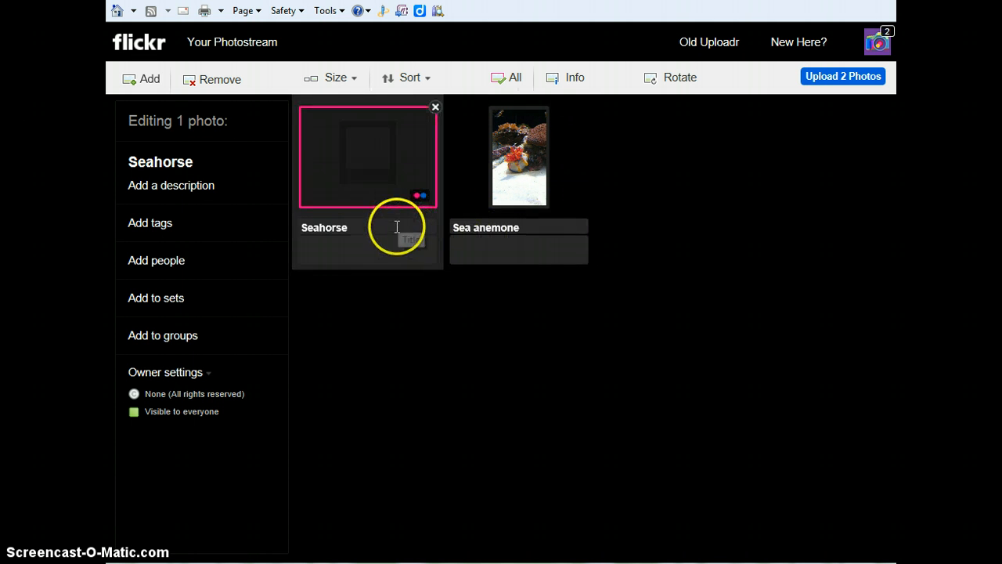
Move the title Seahorse into that photo's description and enter the account owner's first name as its title.
drag(397, 227, 294, 235)
key(ctrl+c)
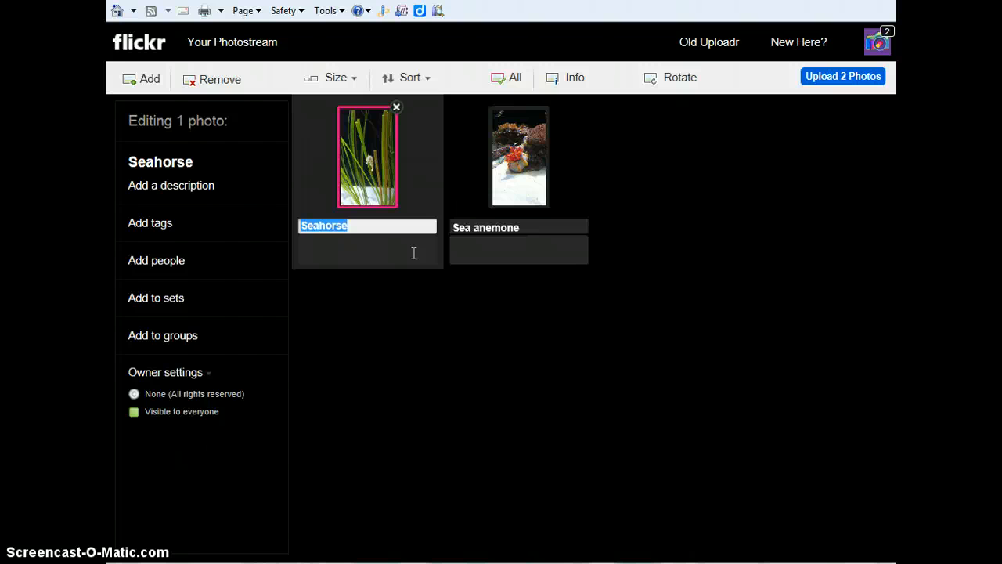
key(BackSpace)
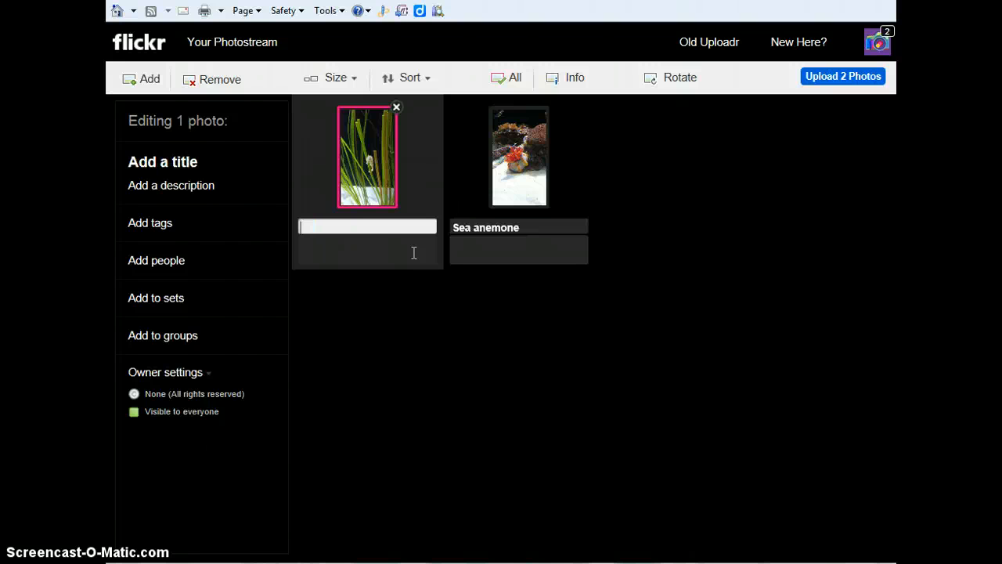
click(409, 246)
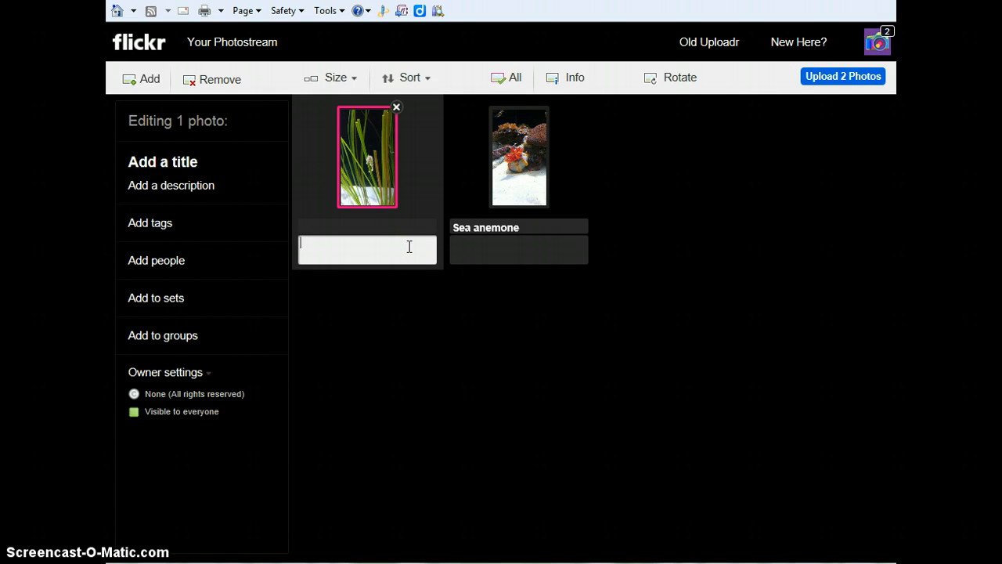
key(ctrl+v)
click(393, 226)
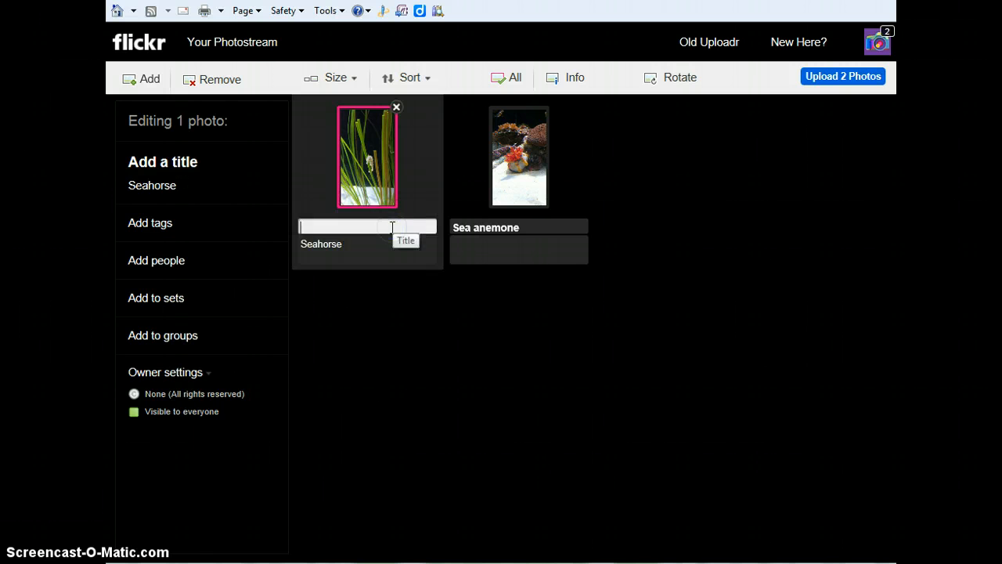
text(Sierra)
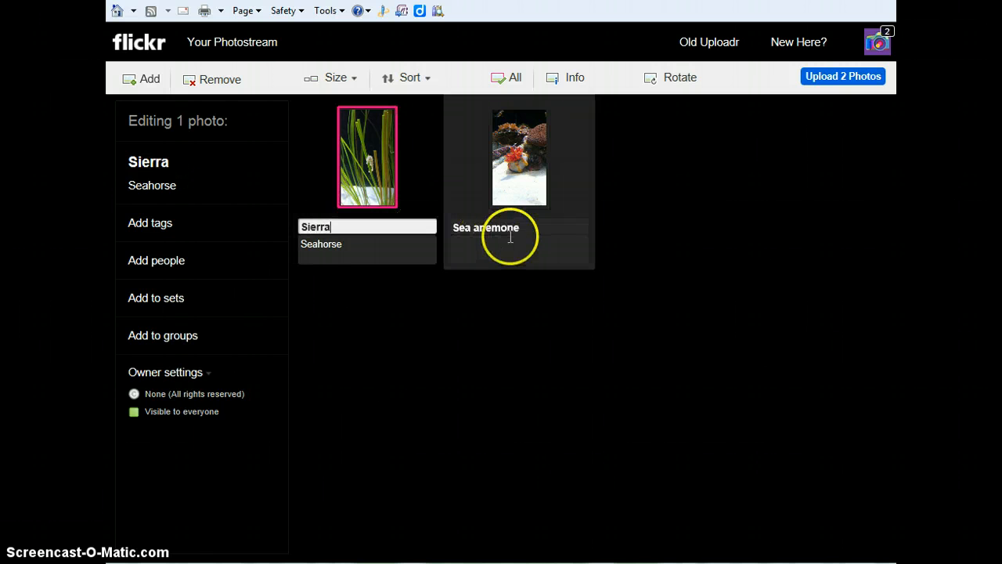
Move the title Sea anemone into that photo's description and enter the account owner's first name as its title.
drag(519, 227, 439, 242)
key(ctrl+c)
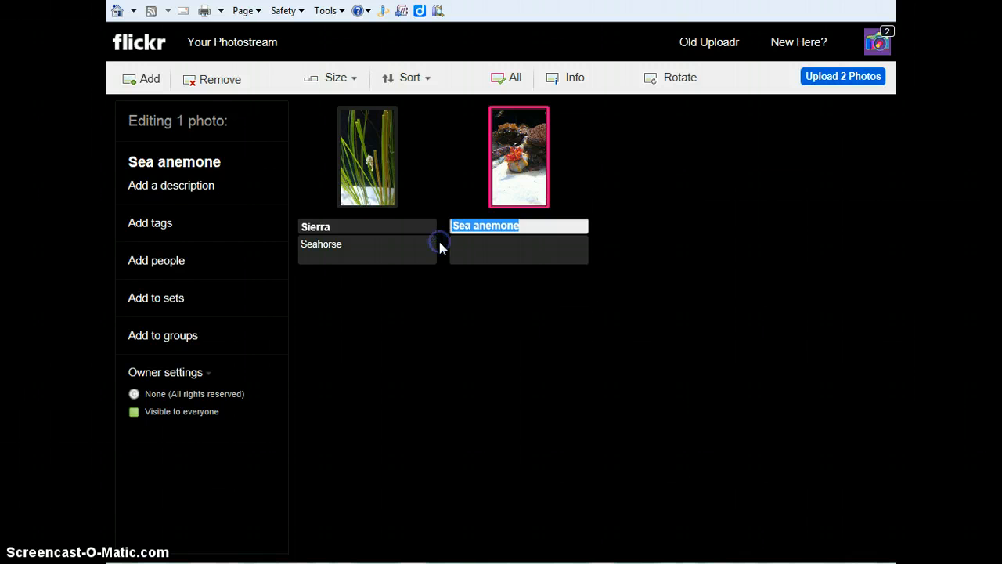
key(BackSpace)
click(468, 243)
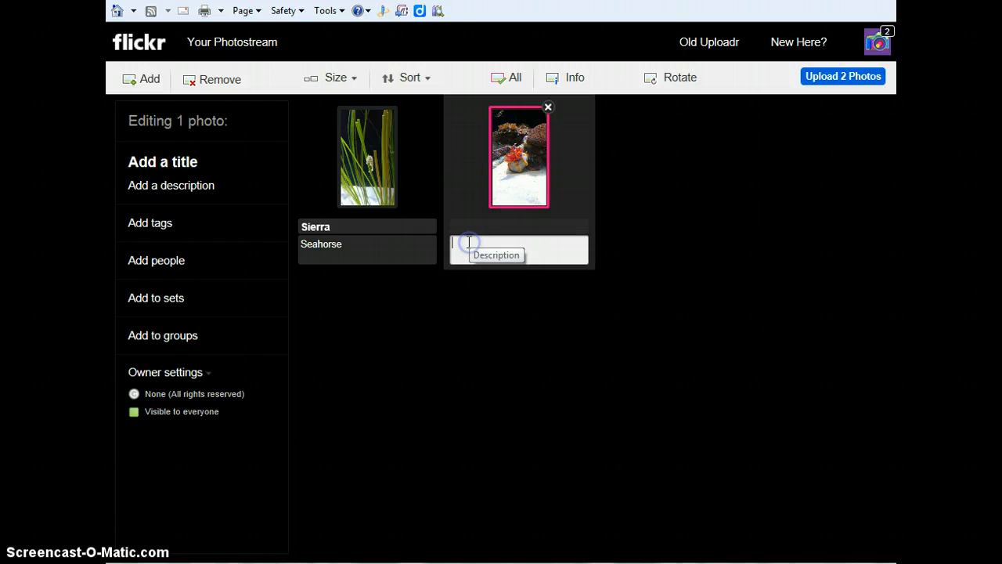
key(ctrl+v)
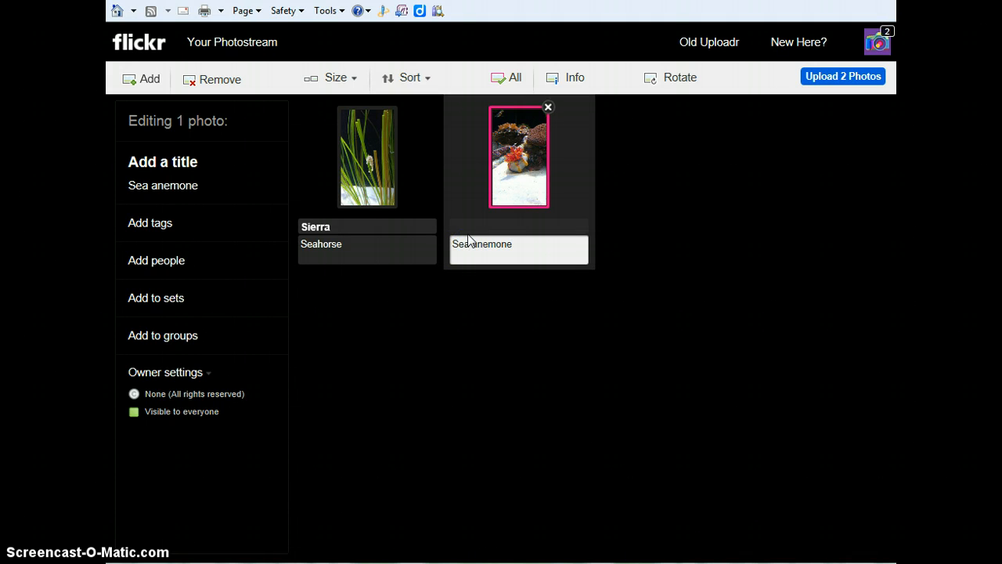
click(463, 226)
text(Sierra)
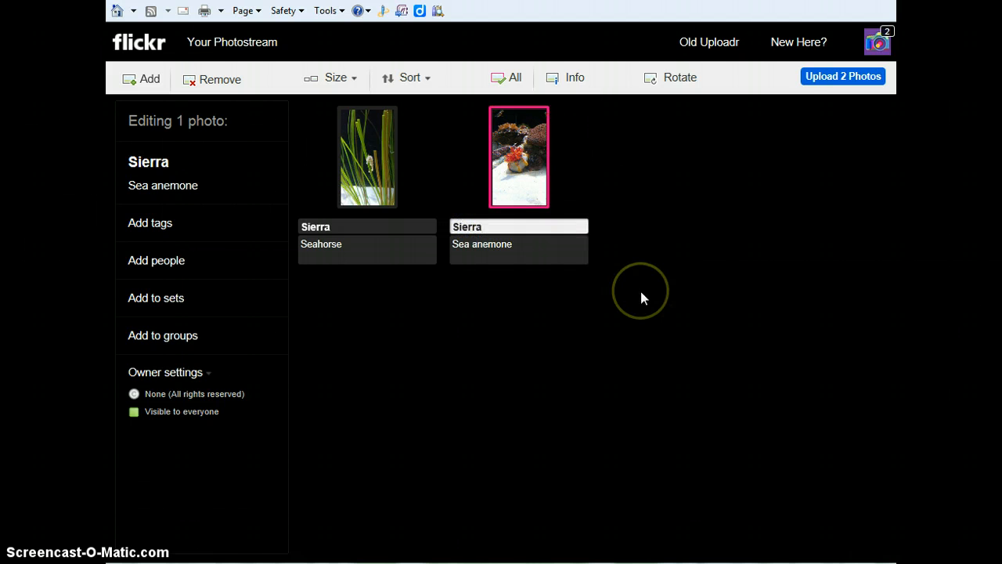
Upload both photos to the photostream with public visibility.
click(823, 78)
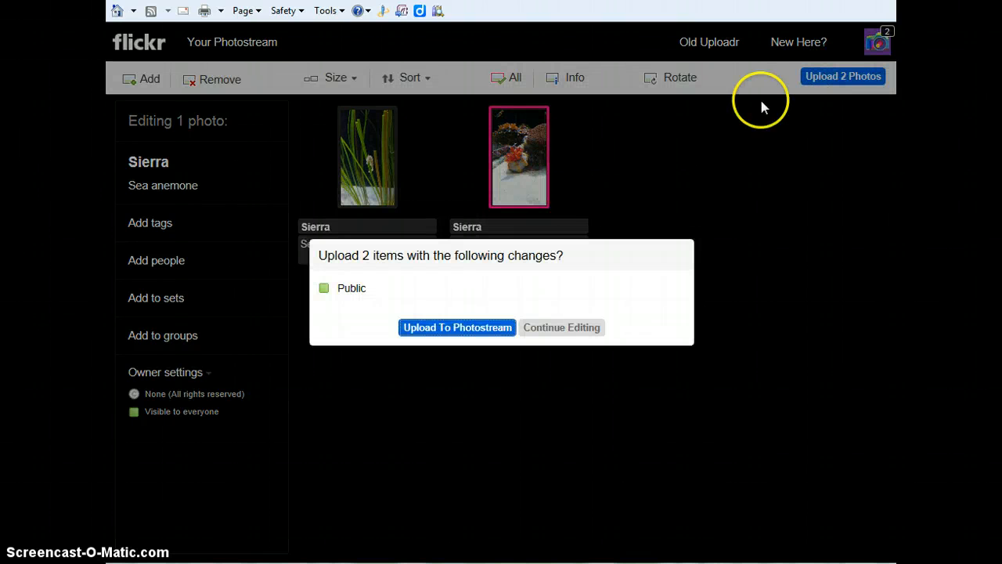
click(470, 329)
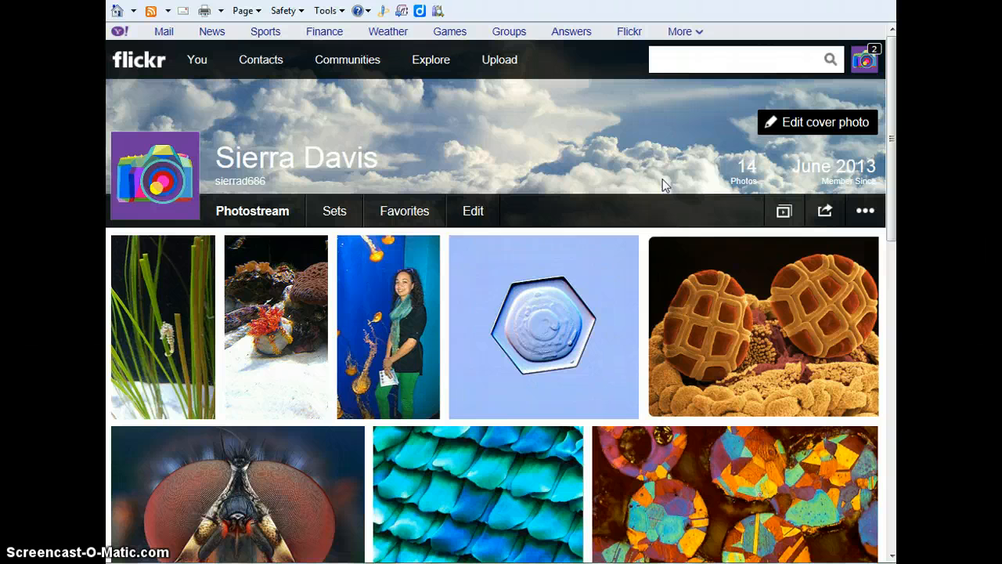
Create a new photo set and title it Adaptations.
click(337, 211)
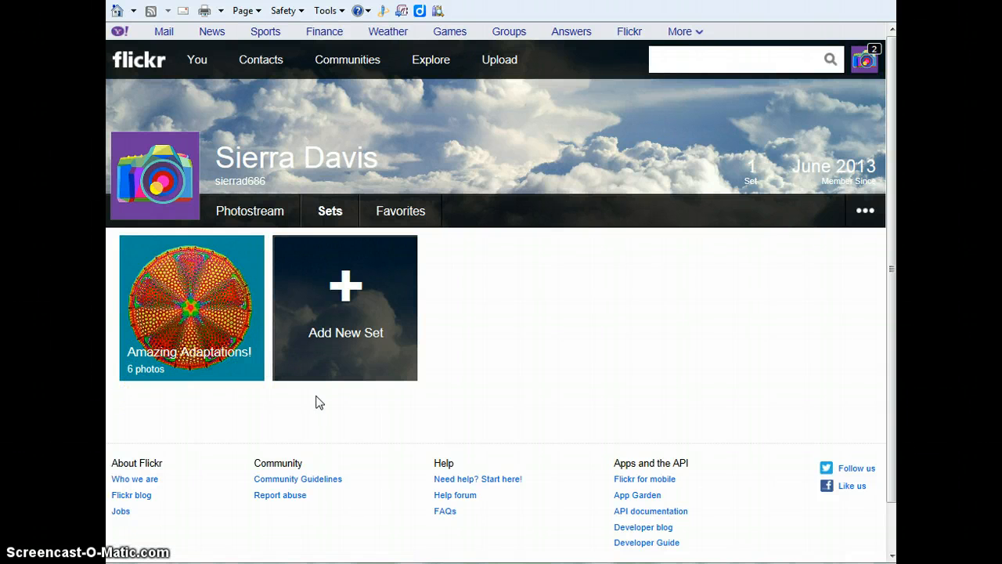
click(346, 291)
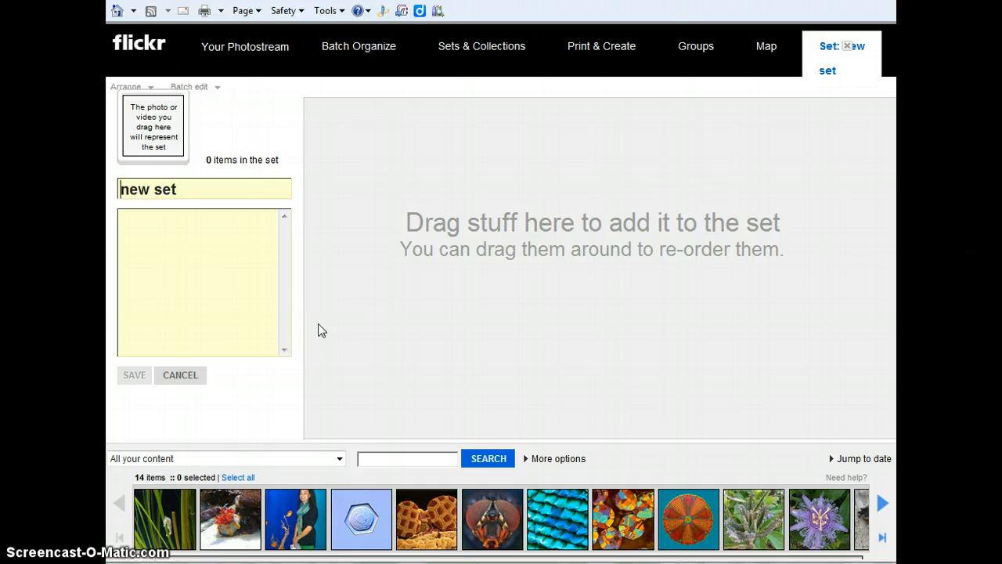
click(214, 187)
drag(214, 187, 112, 186)
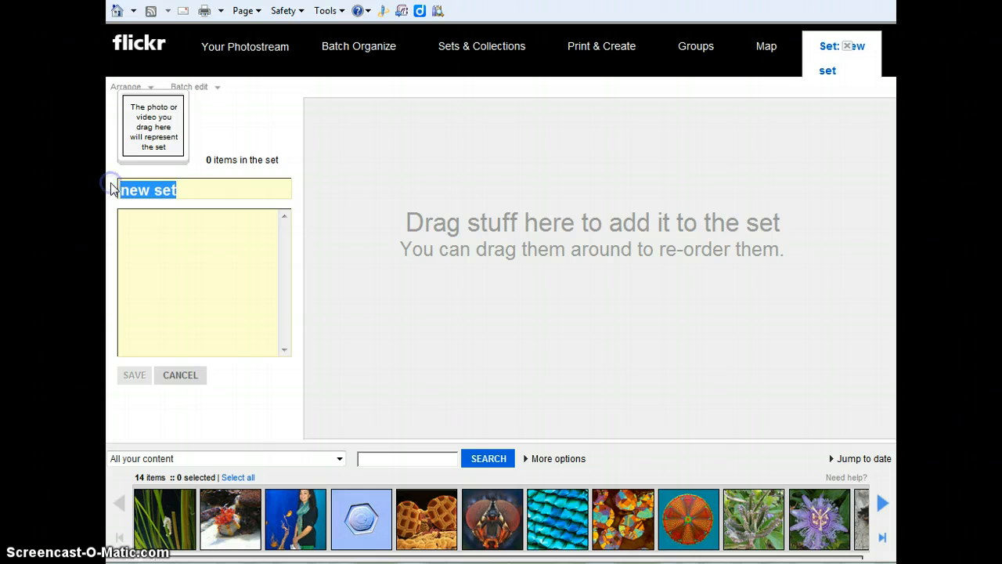
text(Ada)
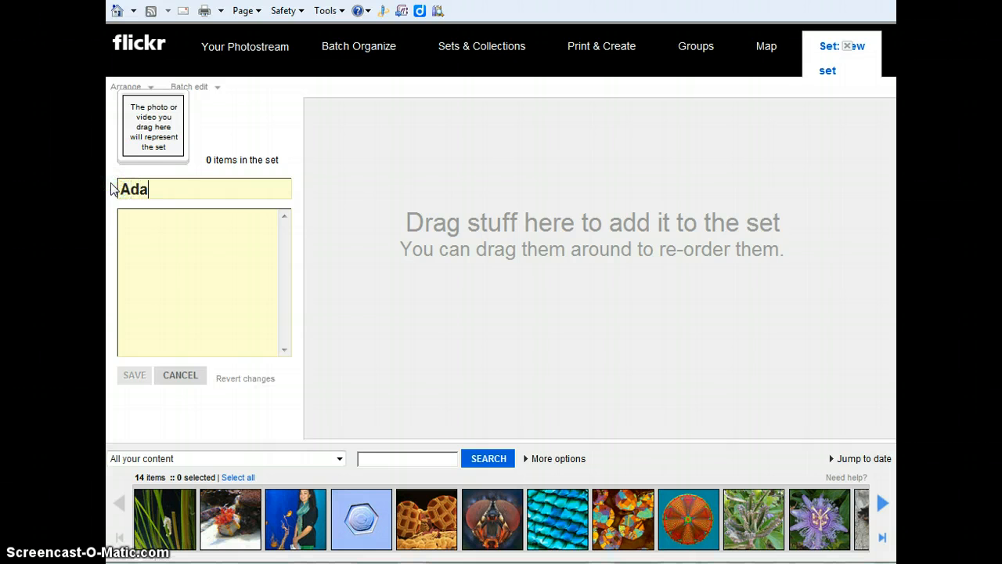
key(BackSpace)
key(BackSpace)
text(ations)
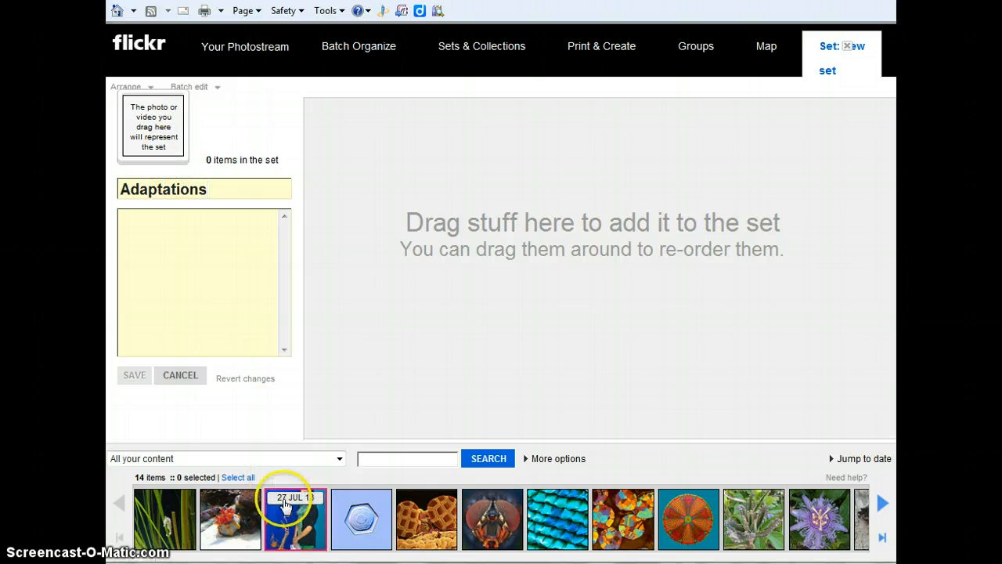
Make the jellyfish portrait the set's cover, add the seahorse, sea anemone, fly, purple flower and green plant photos, and save the set.
drag(292, 522, 146, 122)
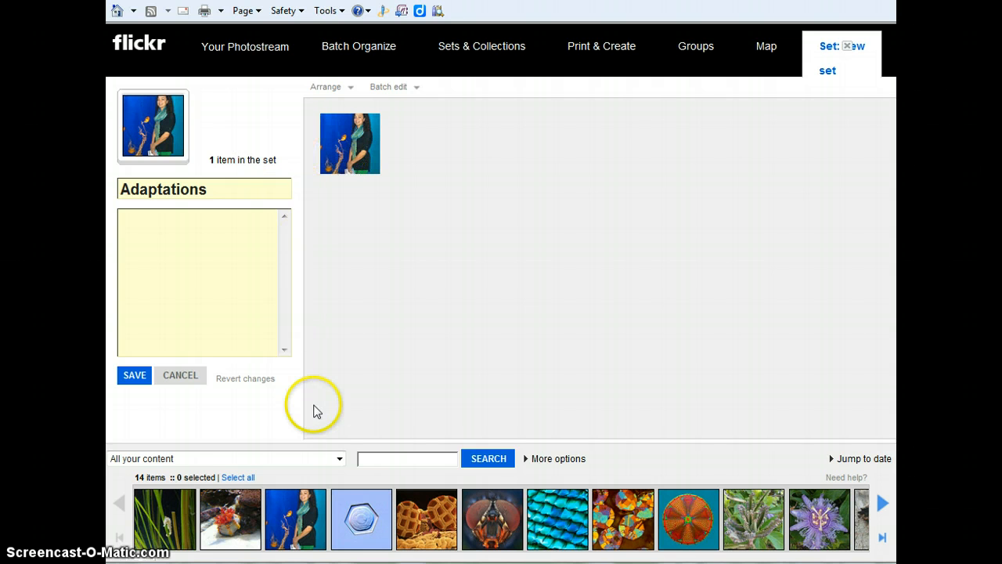
drag(169, 523, 394, 351)
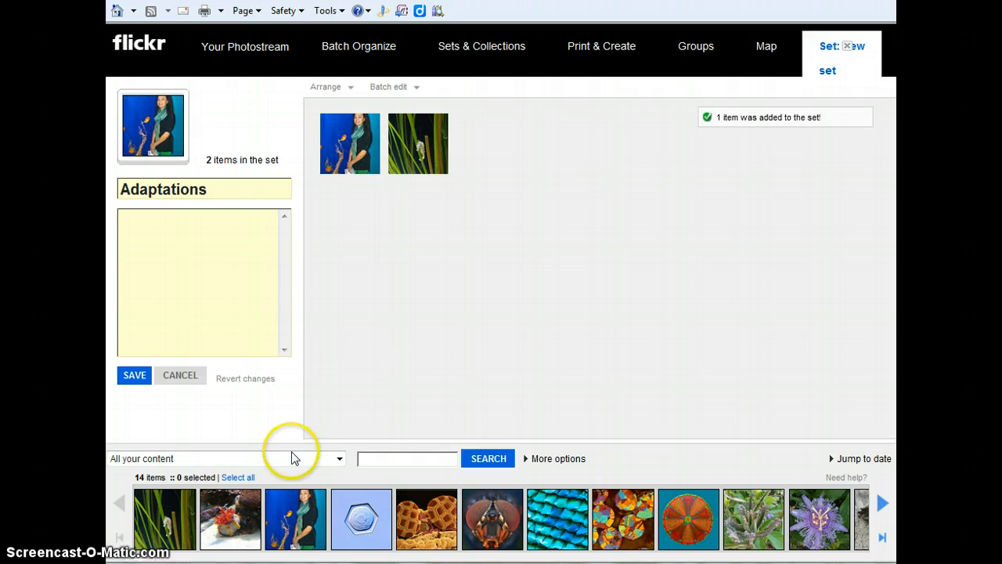
drag(237, 522, 374, 384)
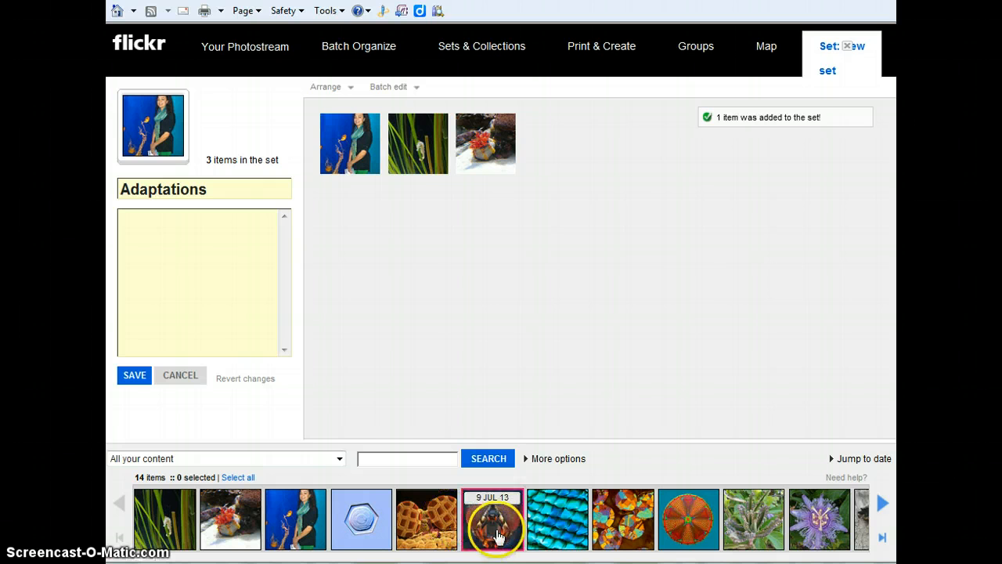
drag(493, 523, 486, 379)
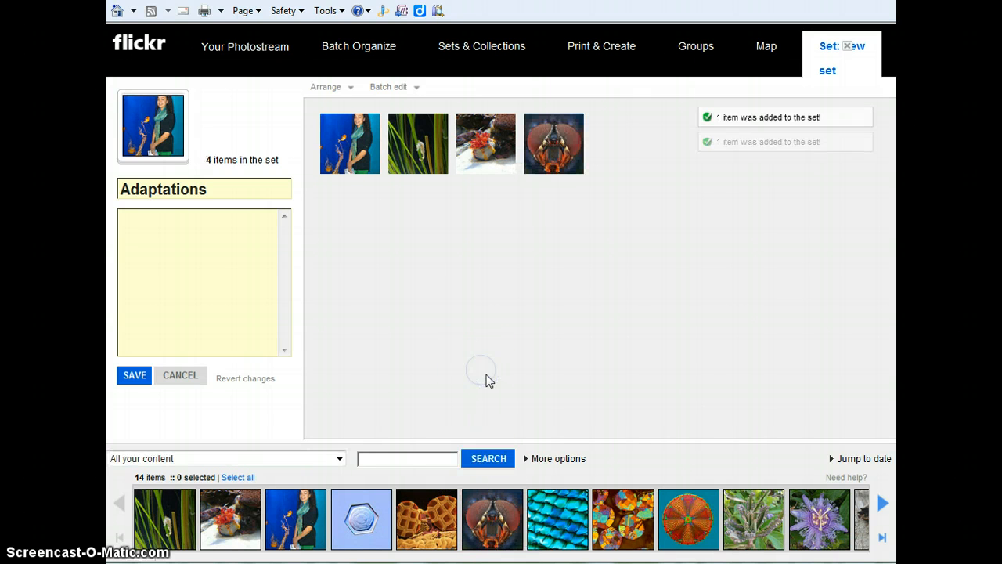
drag(813, 534, 711, 395)
drag(748, 515, 721, 357)
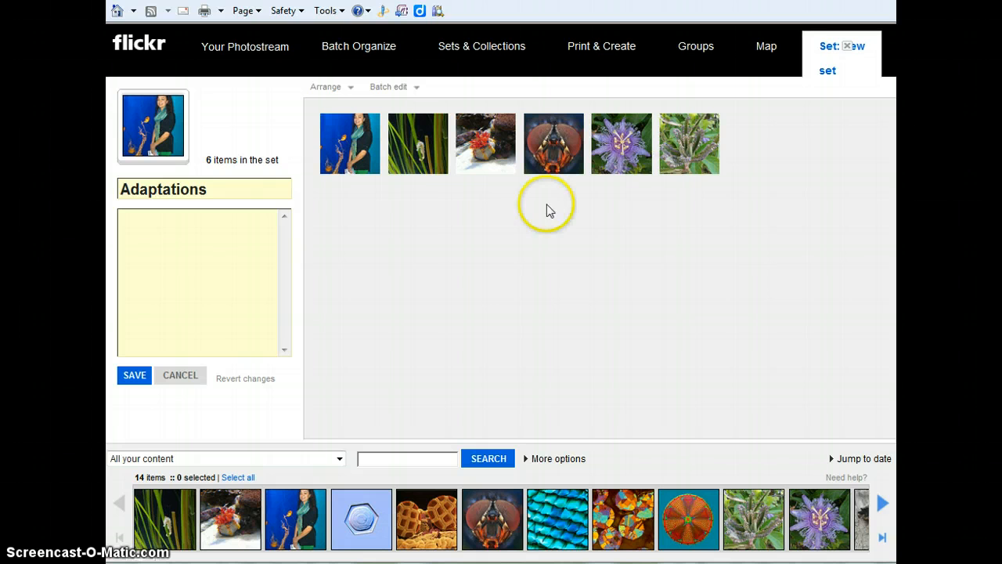
click(135, 376)
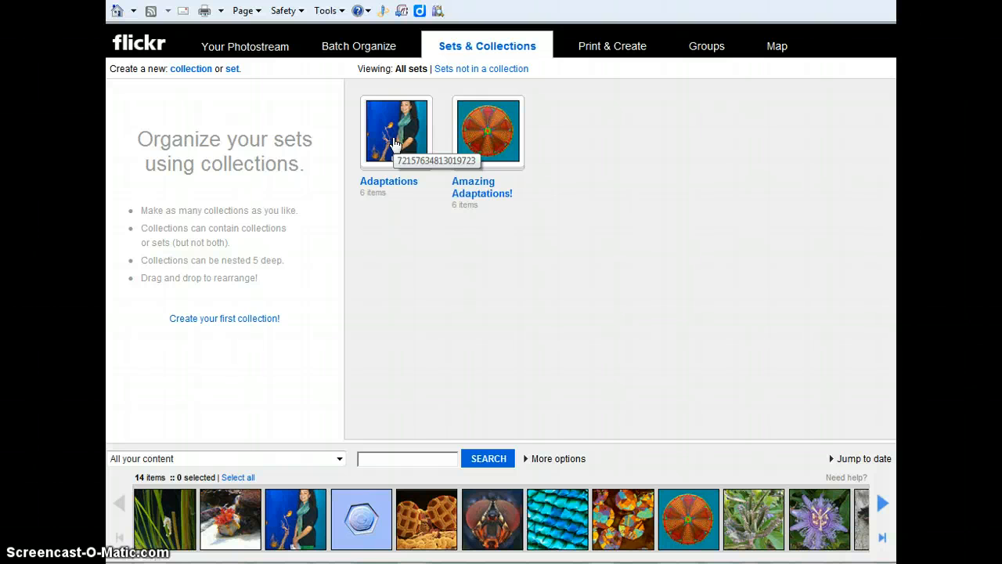
Return to the photostream, open the Adaptations set and view its jellyfish portrait photo on its own page.
click(248, 48)
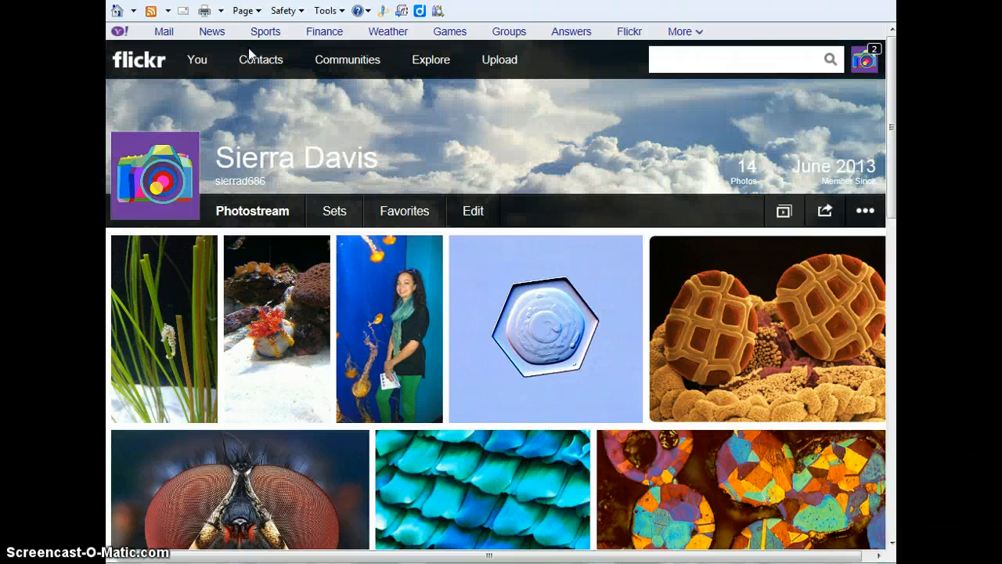
click(337, 216)
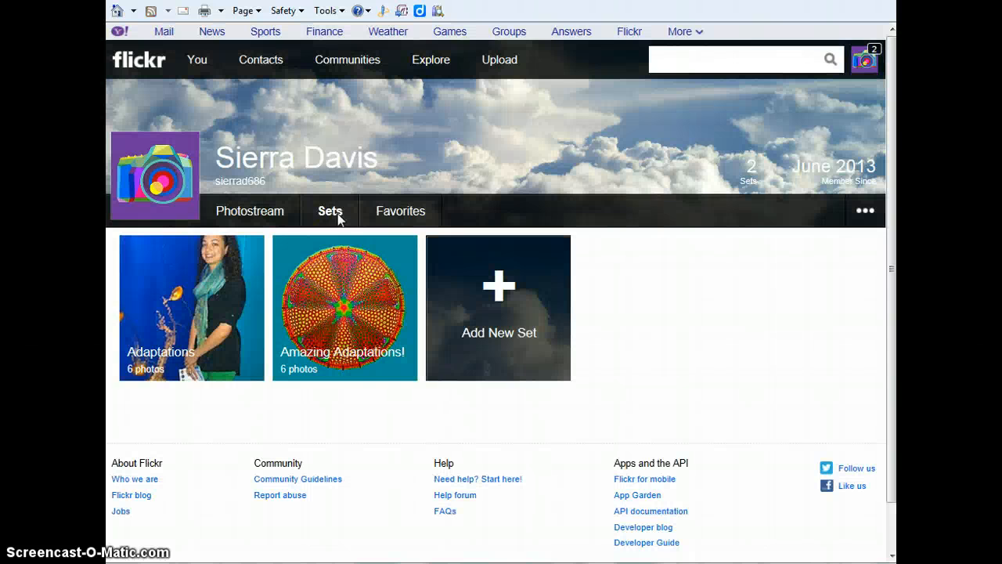
click(200, 317)
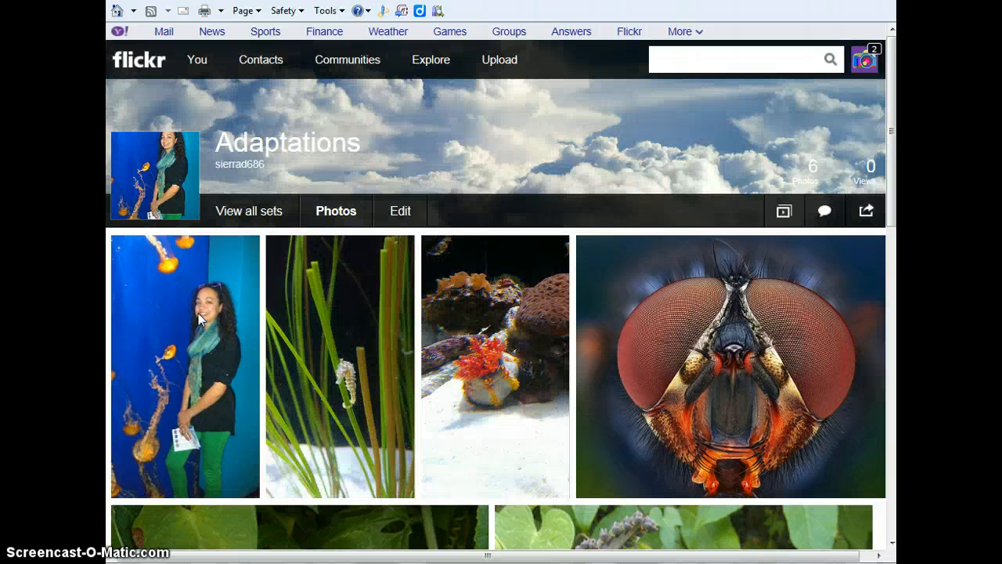
click(776, 473)
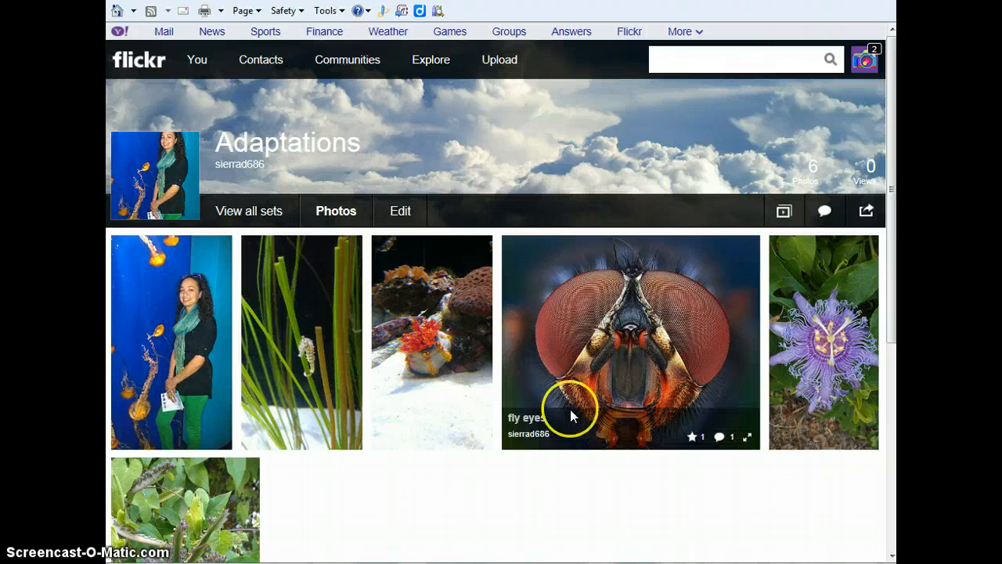
click(175, 332)
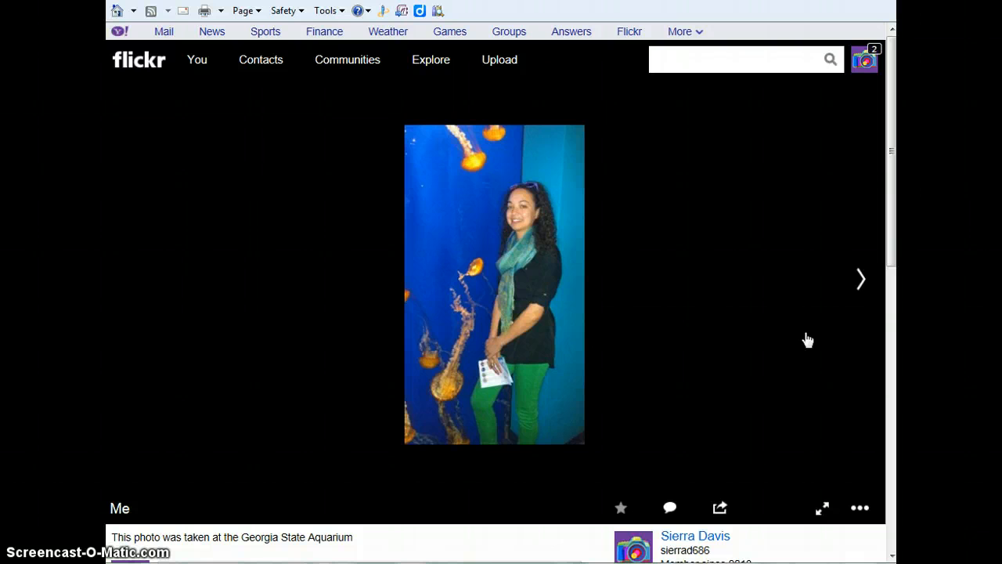
Go to the set's seahorse photo, start a note on it and place the note box over the seahorse's tail.
click(862, 284)
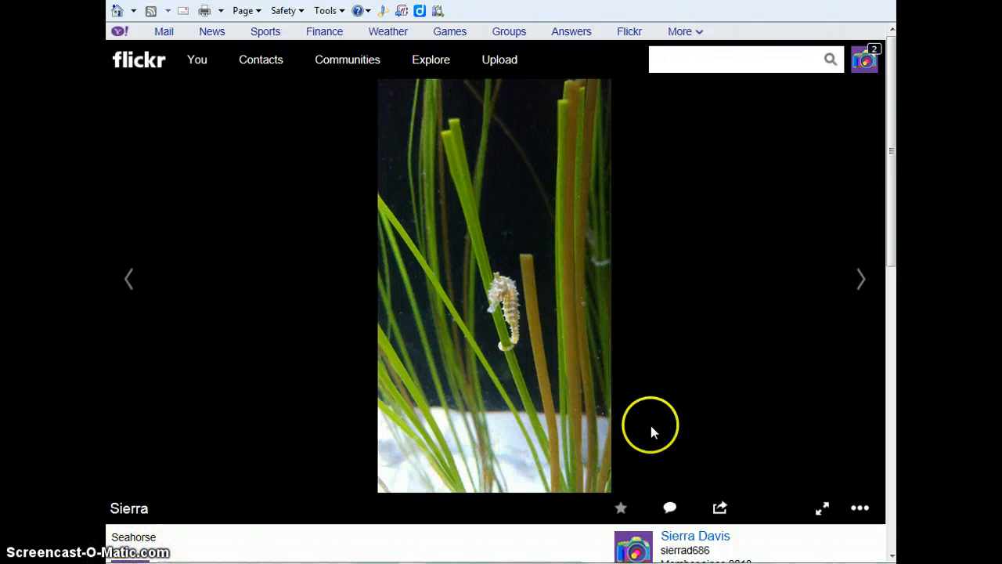
click(861, 511)
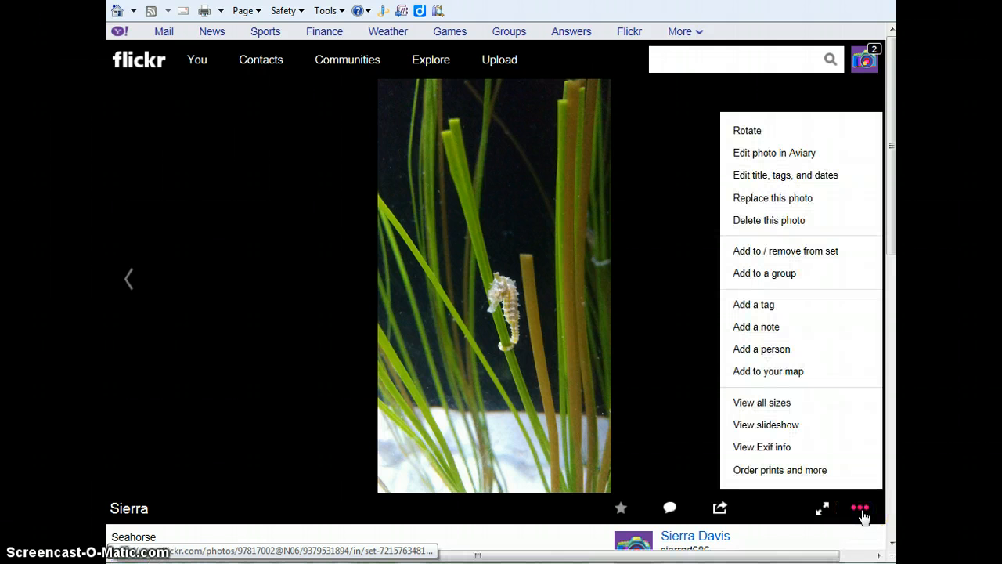
click(773, 333)
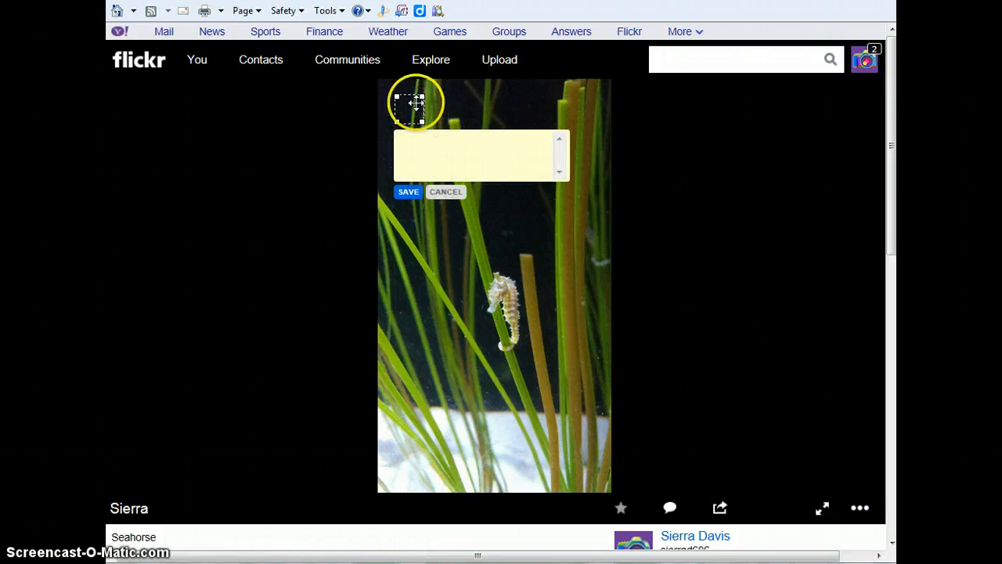
drag(413, 97, 513, 332)
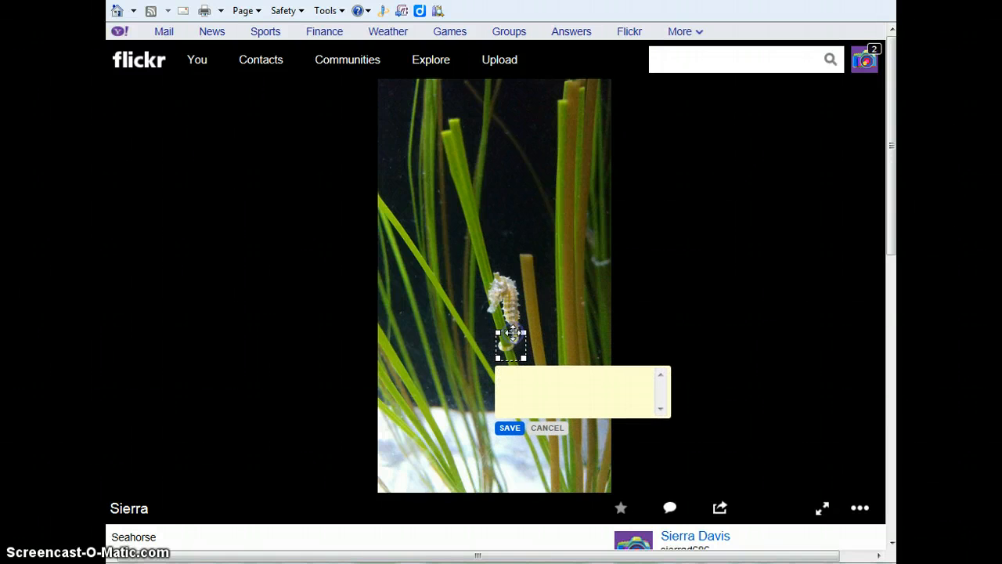
Write "A seahorses tail allows it to hold on to grasses so it does not float away." in the tail note and save it.
click(548, 387)
text(A seah)
key(BackSpace)
text(horses tail allows it to hold on tho)
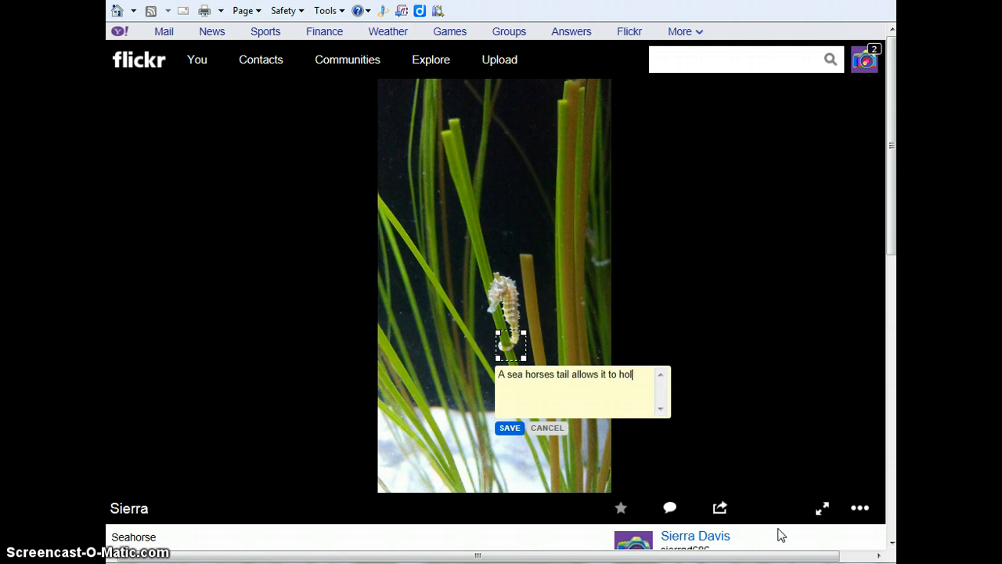
key(BackSpace)
key(BackSpace)
key(BackSpace)
text(o grasses so it does not )
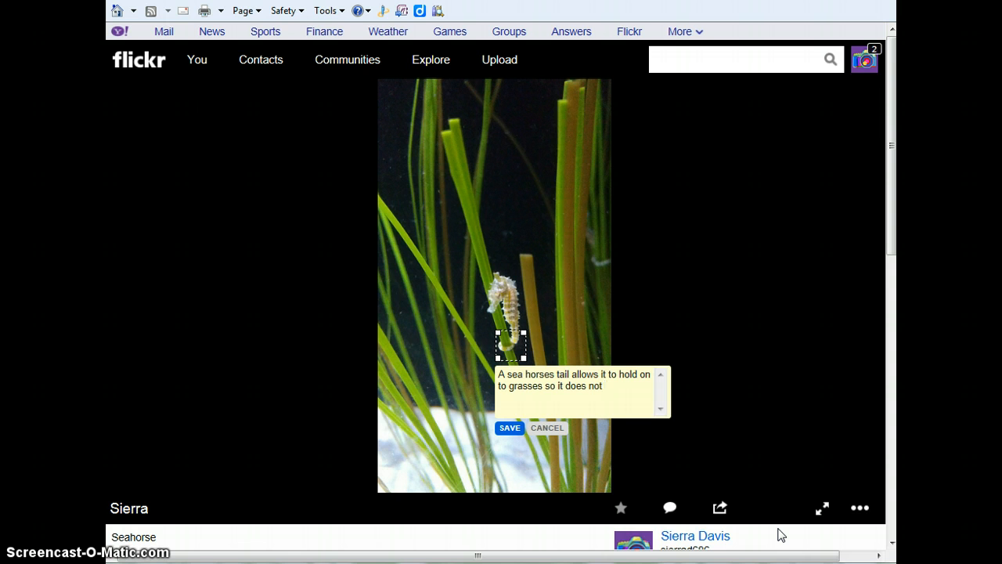
text(float away.)
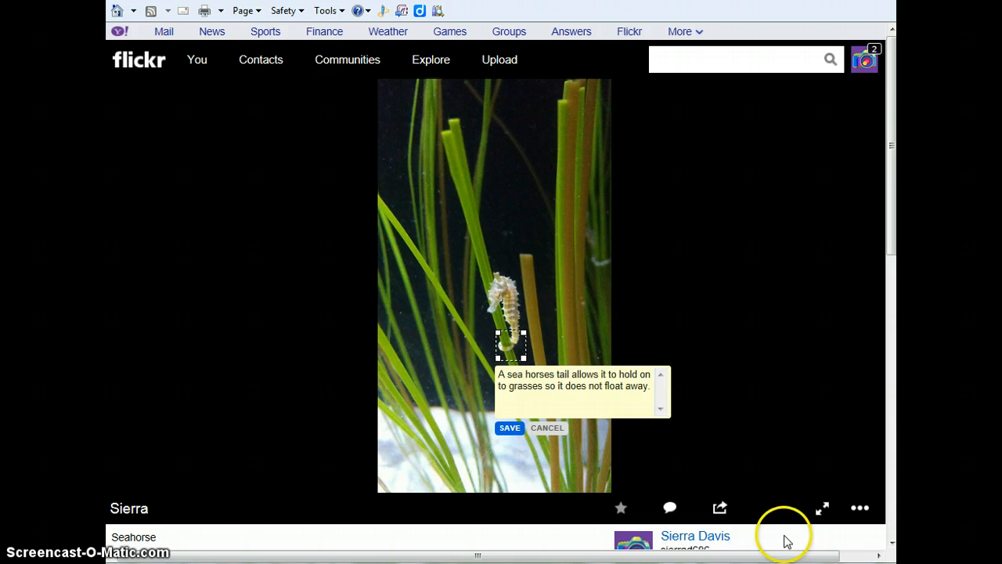
click(529, 375)
key(BackSpace)
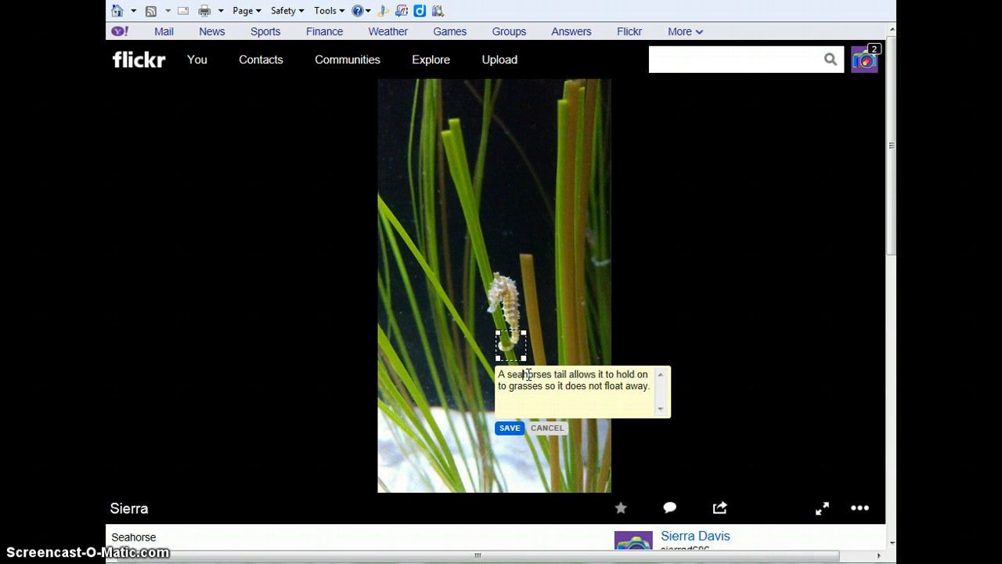
click(507, 429)
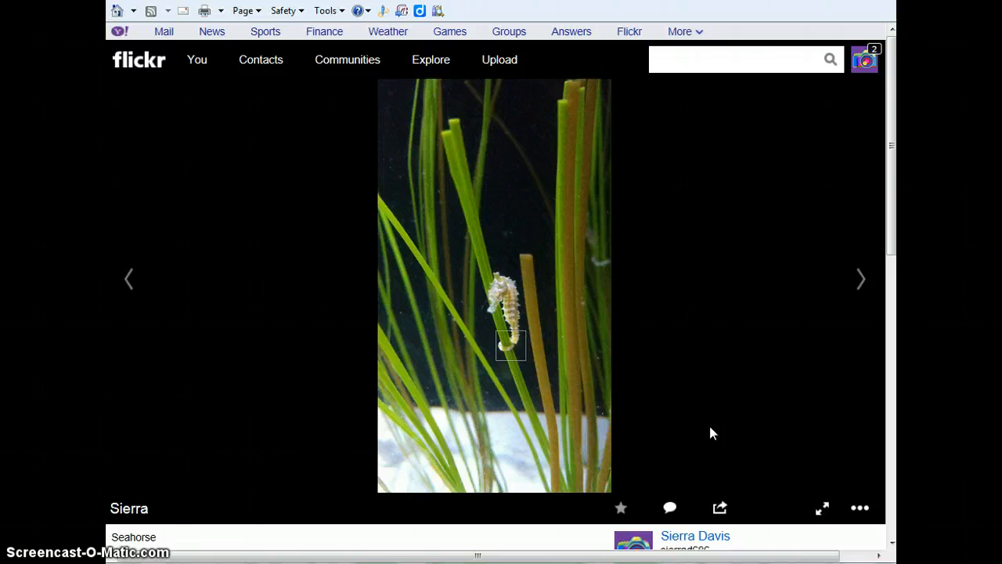
mouse_move(515, 337)
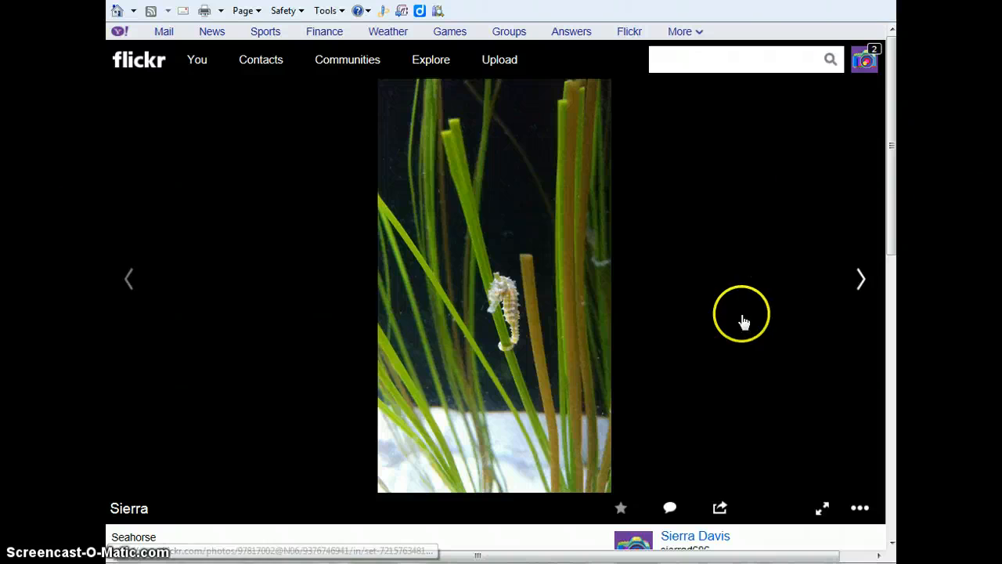
Start a second note on the seahorse photo and place its box on the dark background above and to the right of the seahorse.
click(862, 510)
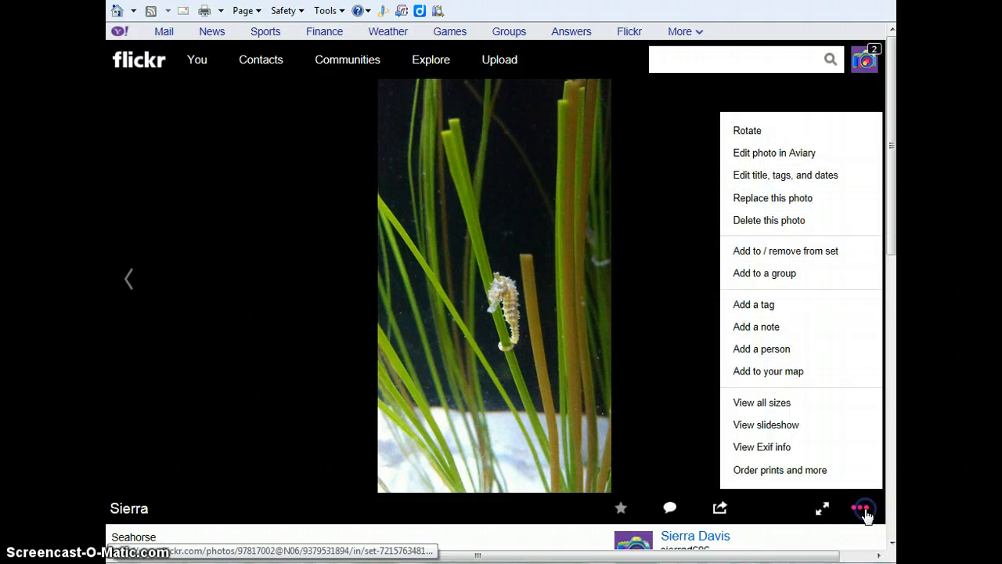
click(756, 327)
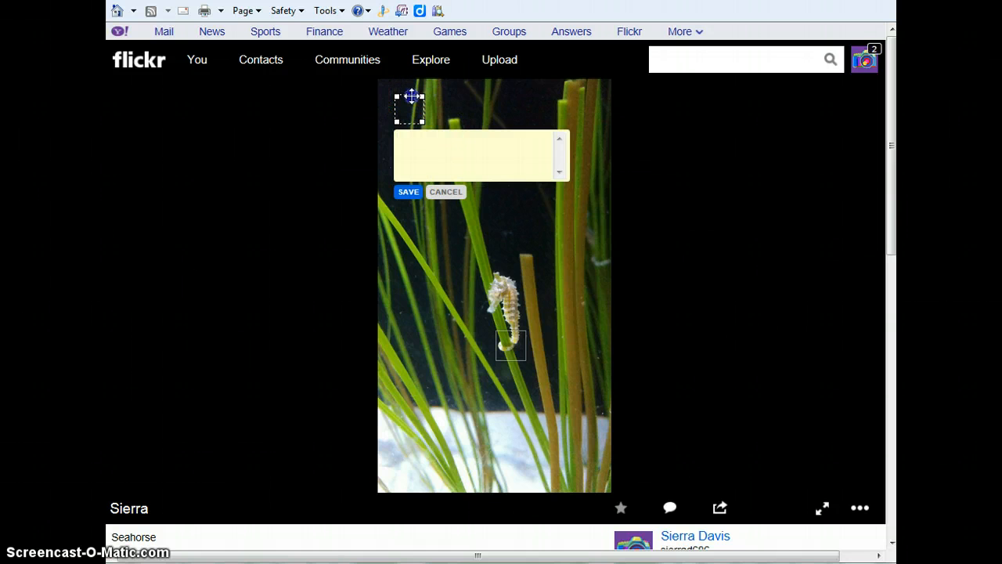
drag(411, 94, 549, 179)
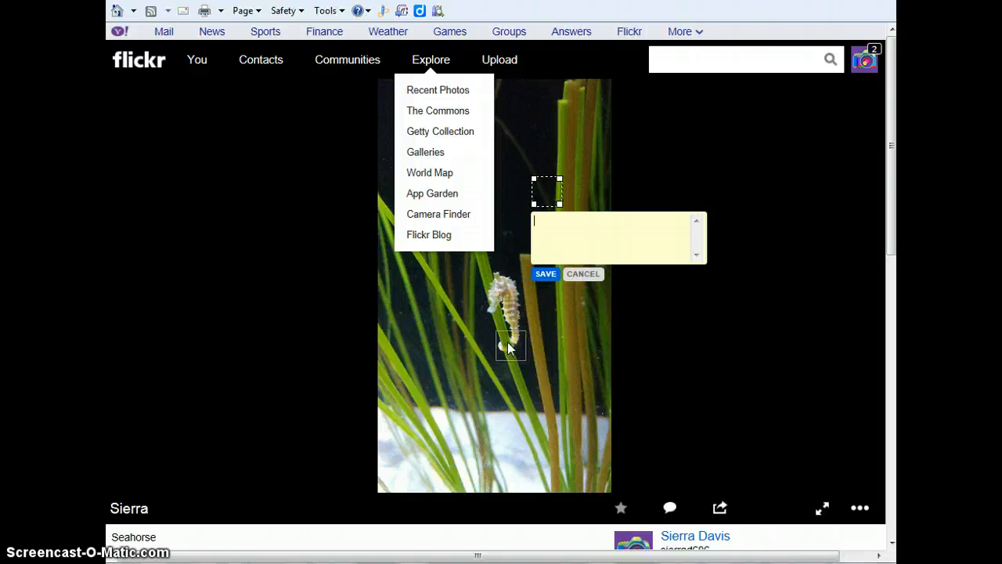
click(363, 334)
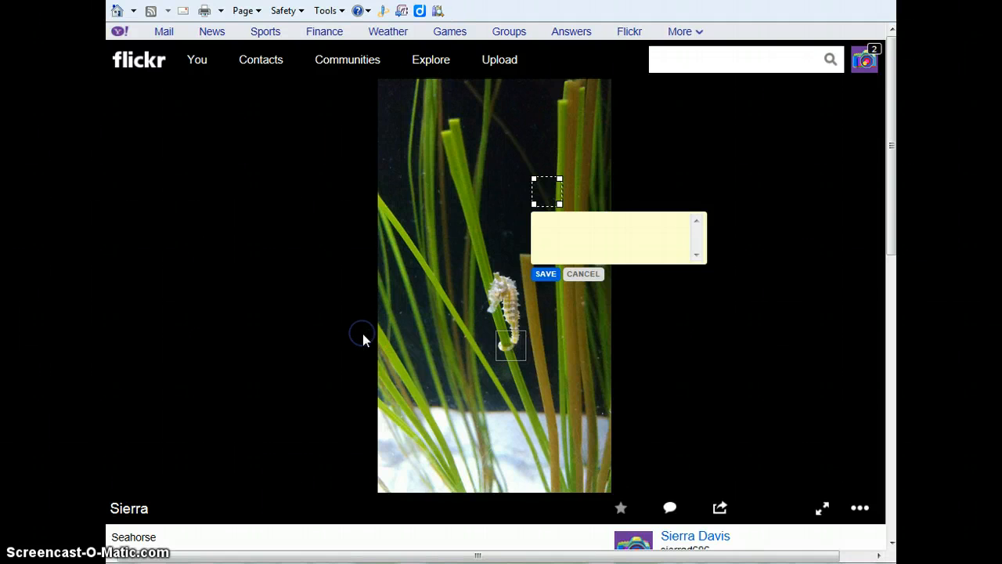